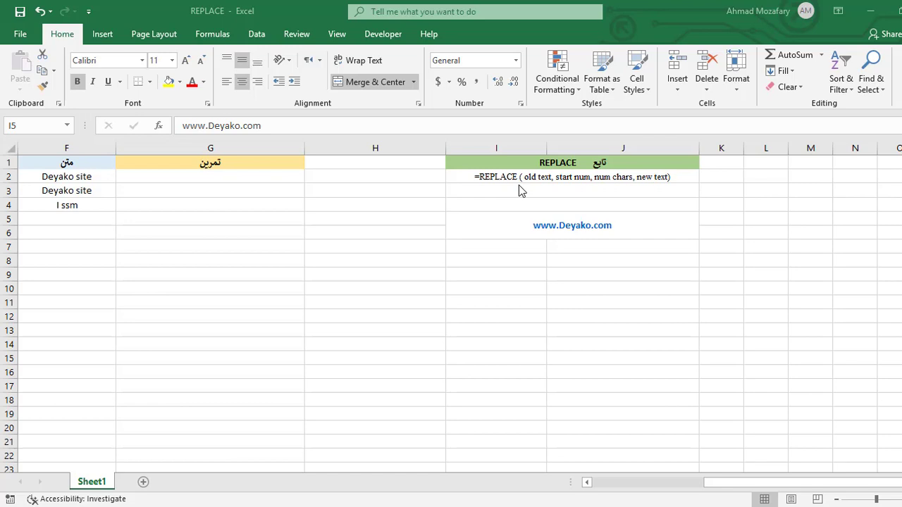
Enter the formula =REPLACE(F2,3,1,"X") in cell G2 to replace the third character of F2 with X
click(456, 177)
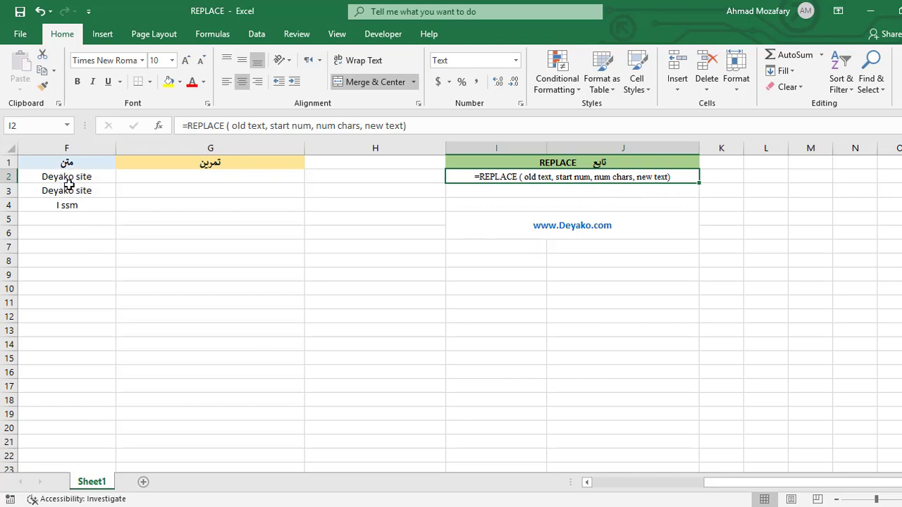
click(225, 179)
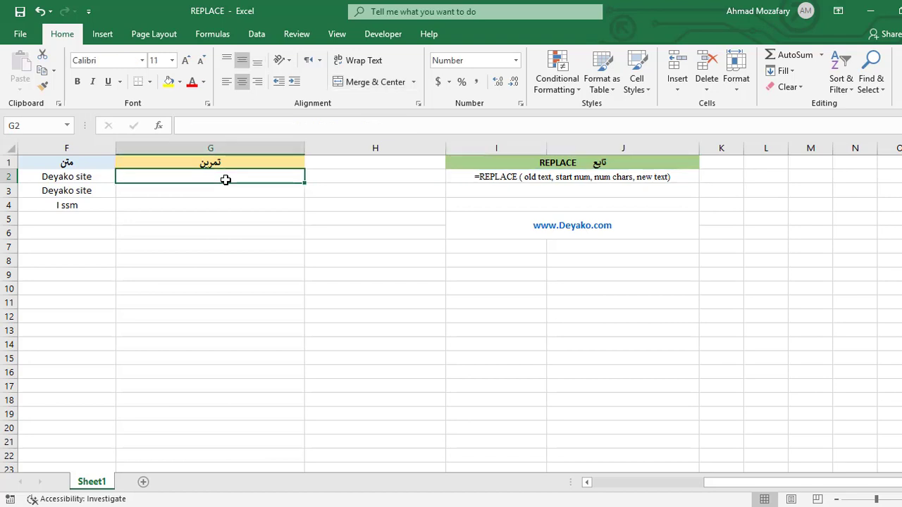
text(=)
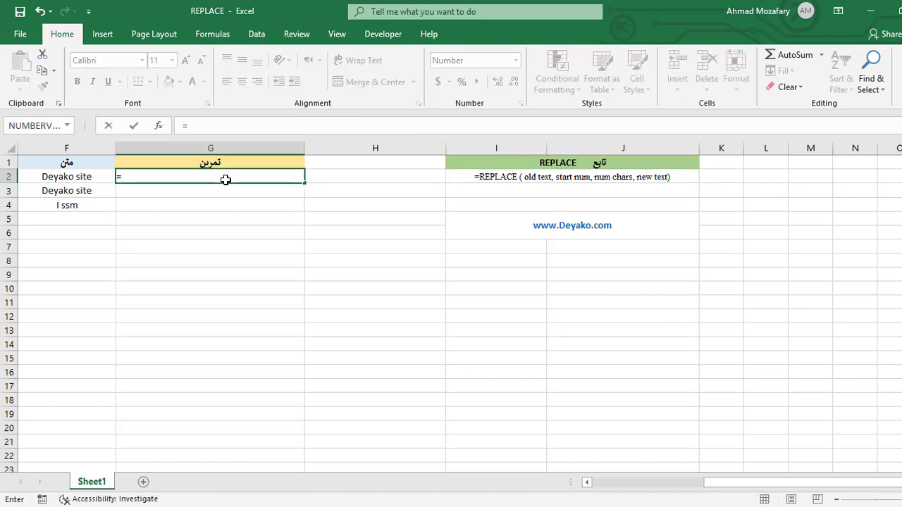
text(REPLACE()
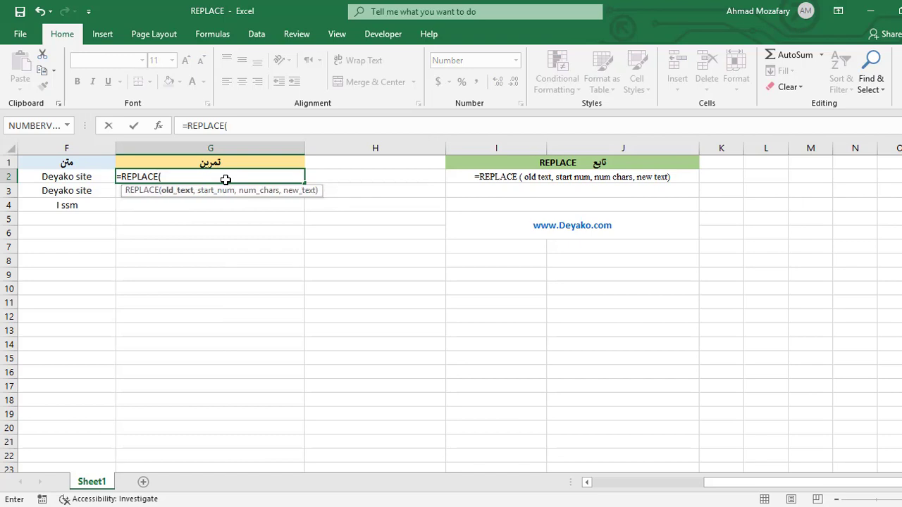
text(F2)
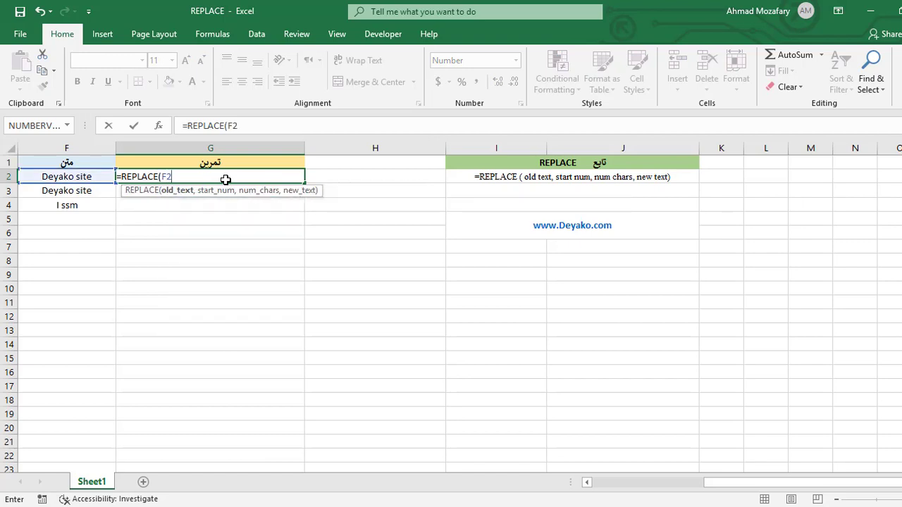
text(,)
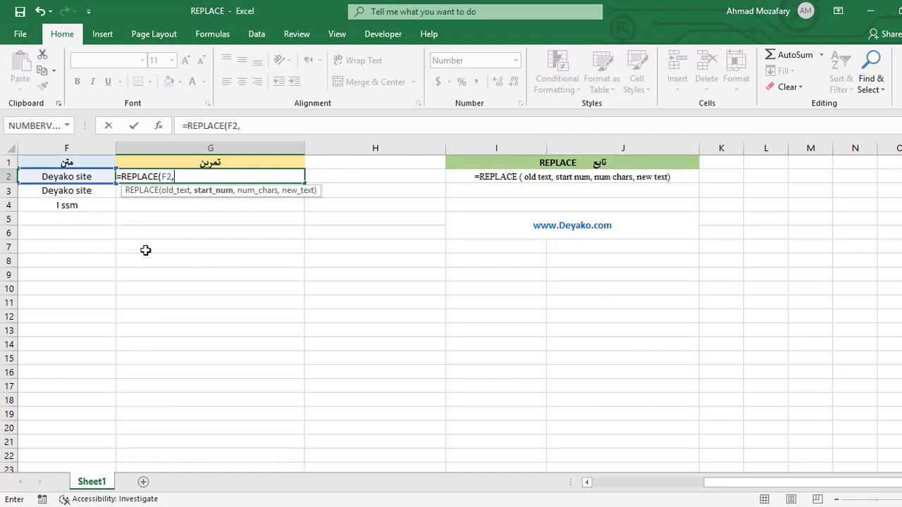
text(3,)
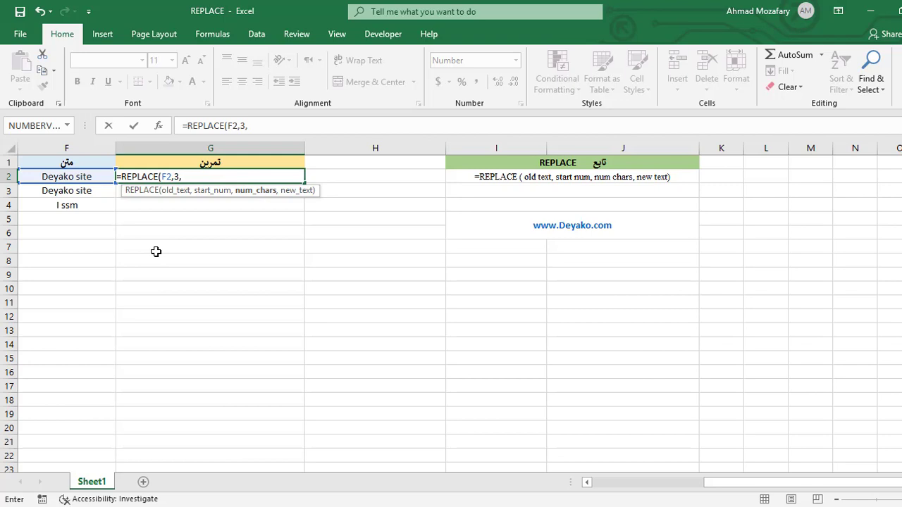
text(1,)
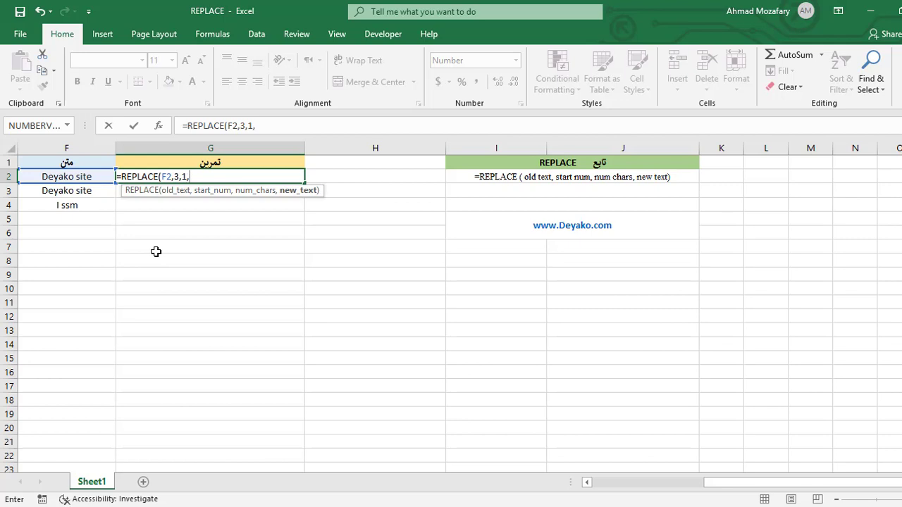
text("X"))
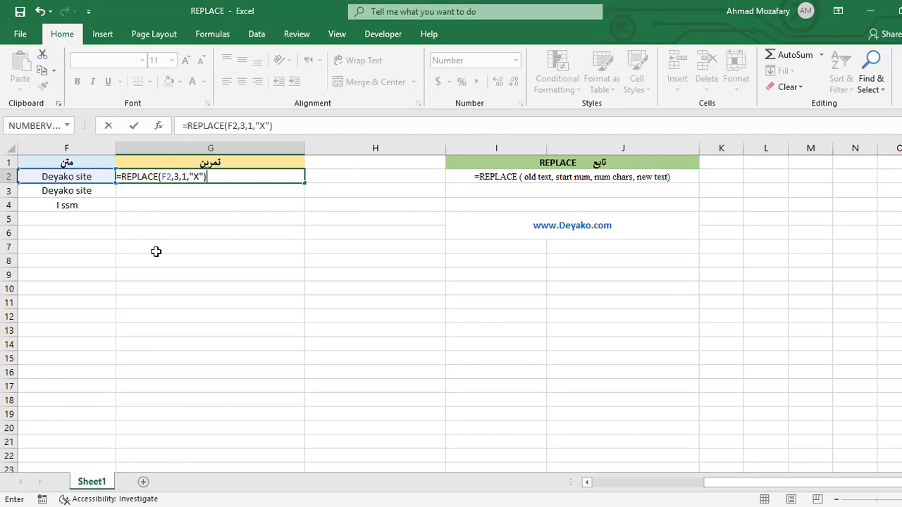
key(Return)
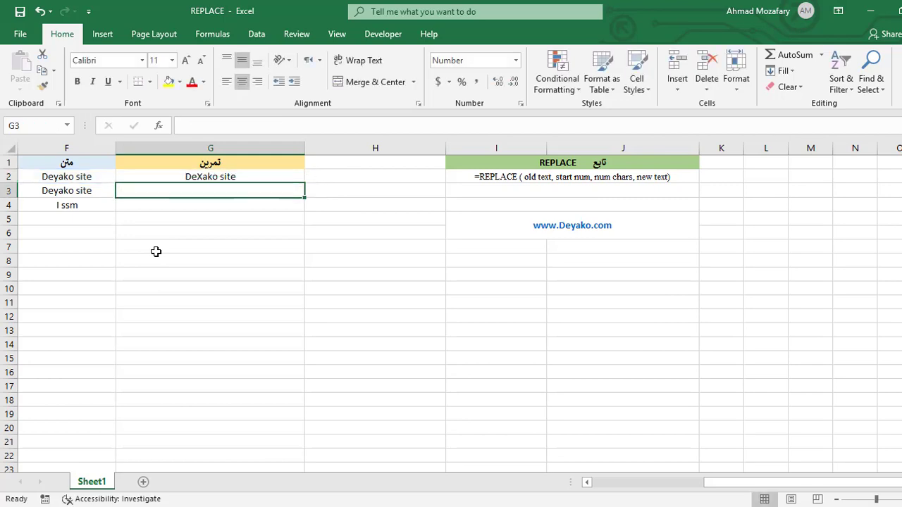
Set the number of characters to replace in G2's REPLACE formula to 4
click(201, 179)
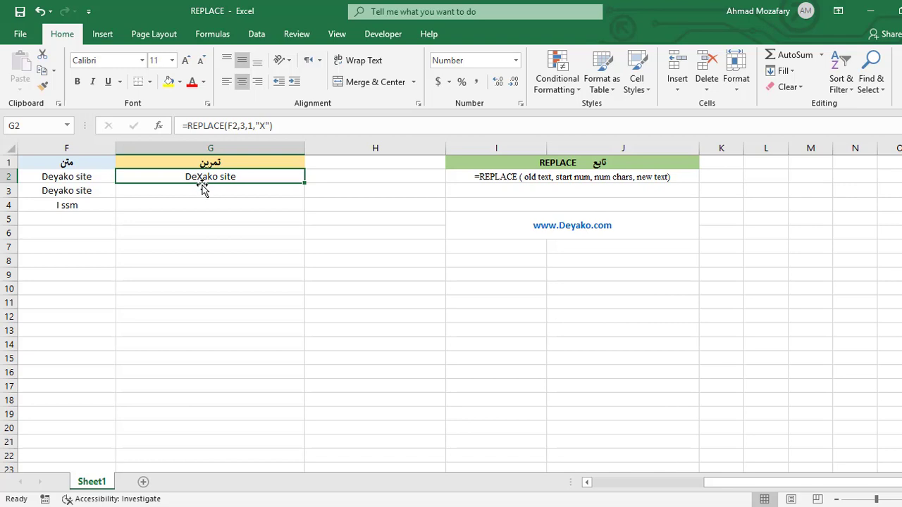
click(254, 125)
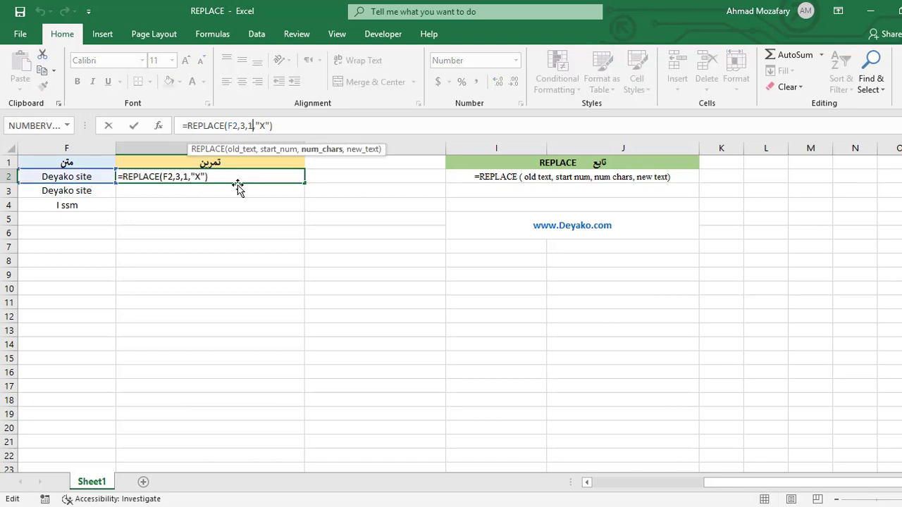
click(184, 176)
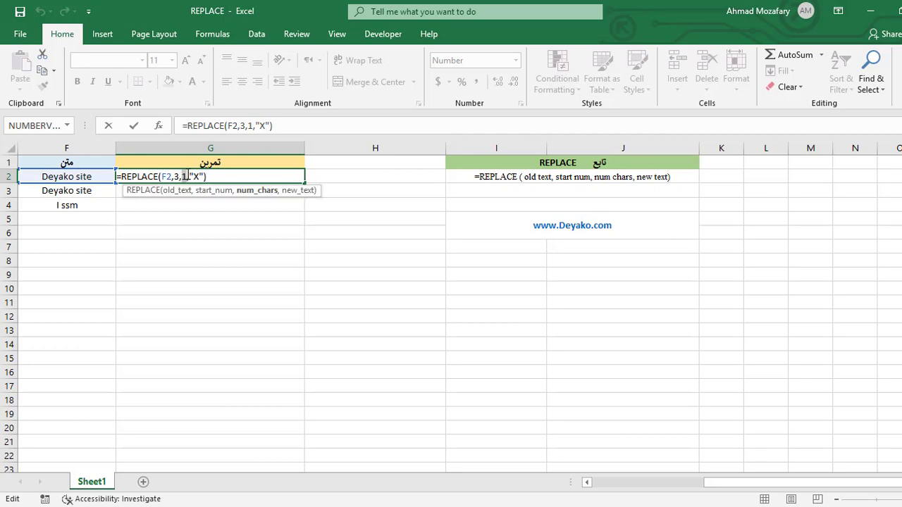
key(Return)
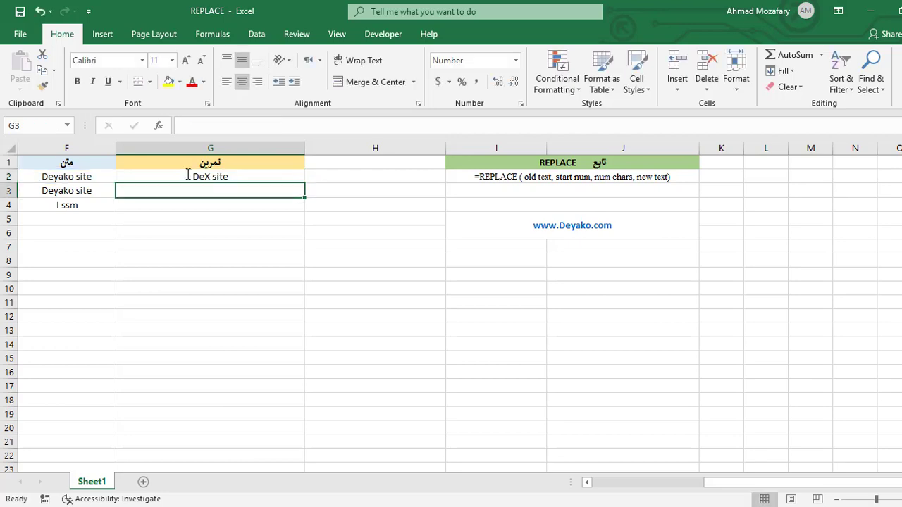
Change the replacement text in G2's REPLACE formula to "XXXX"
click(249, 177)
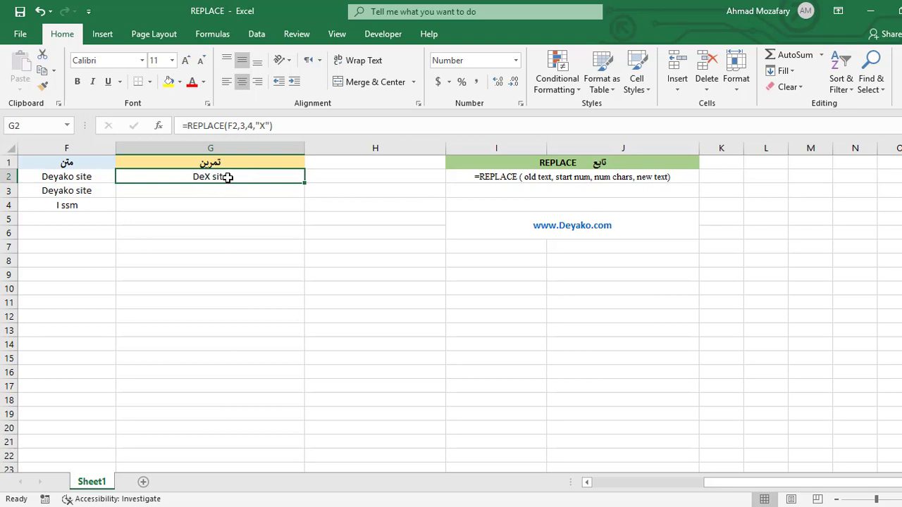
click(267, 126)
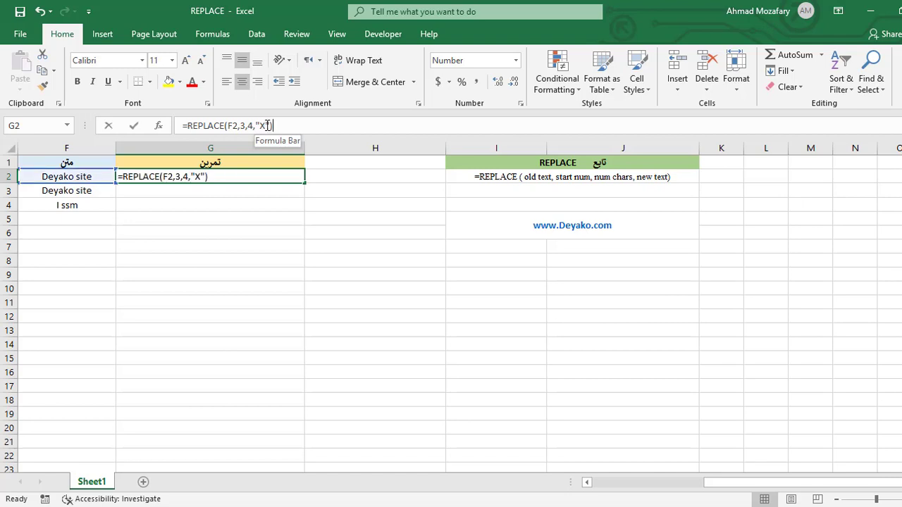
text(XXX)
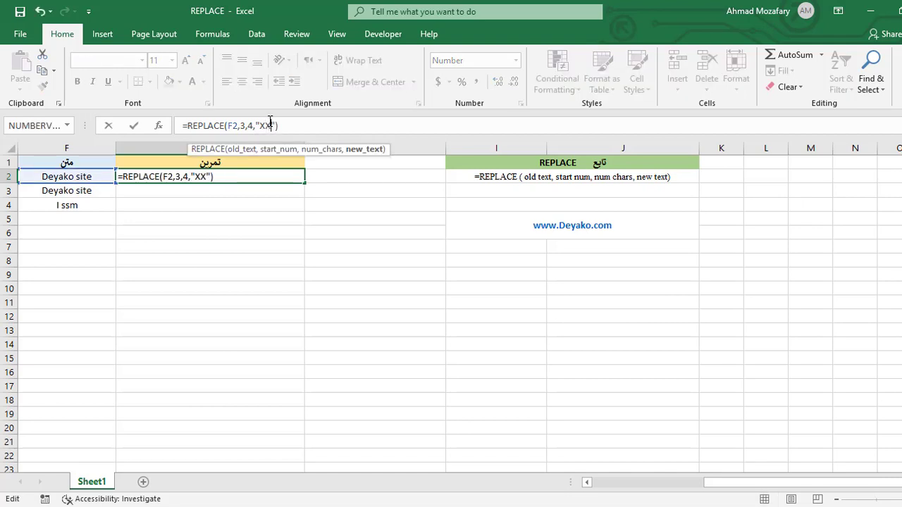
key(Return)
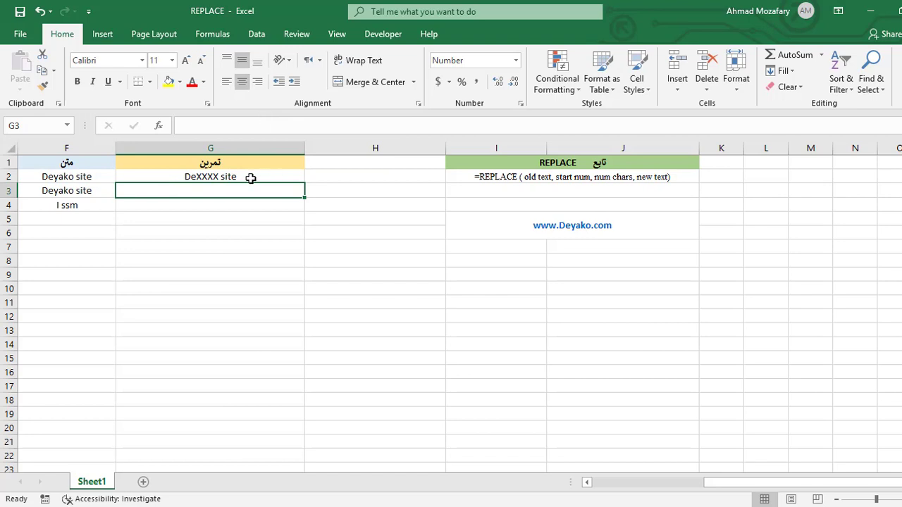
click(215, 176)
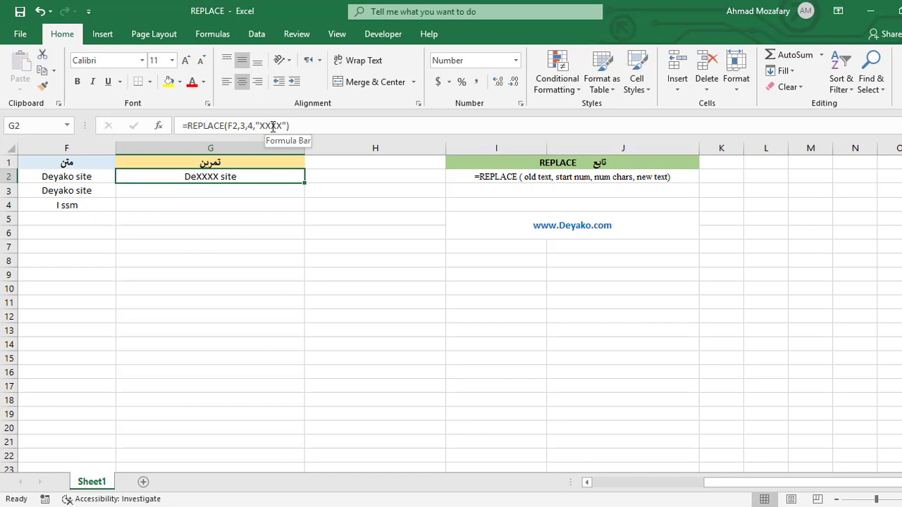
Enter the formula =REPLACE(F3,8,1,"L") in cell G3 to replace the eighth character of F3 with L
click(236, 190)
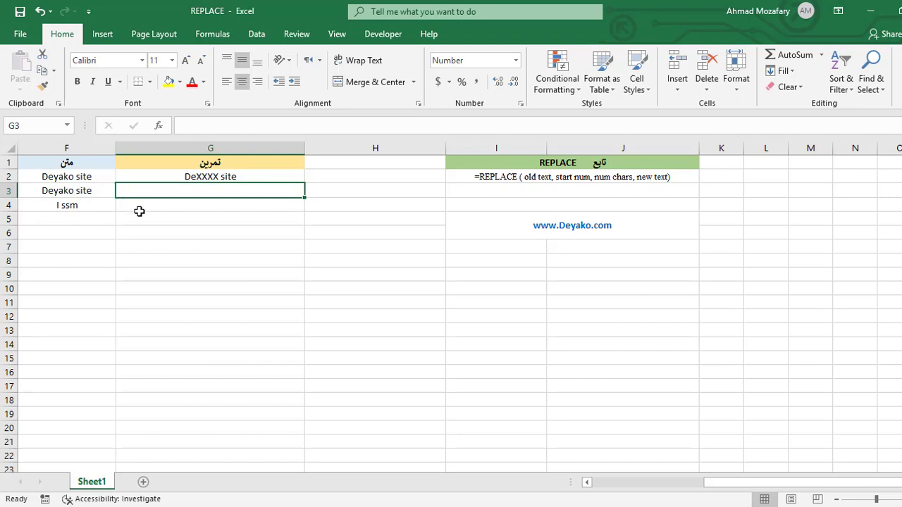
text(=RE)
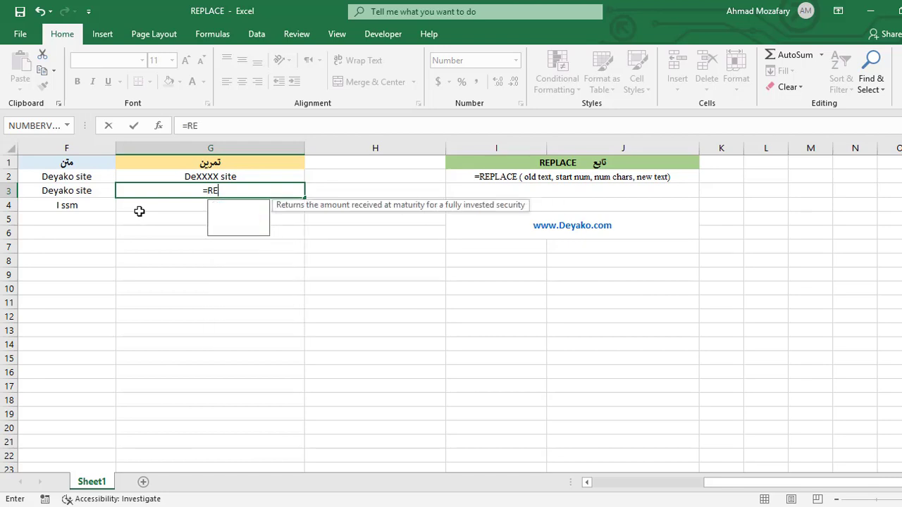
text(PLACE()
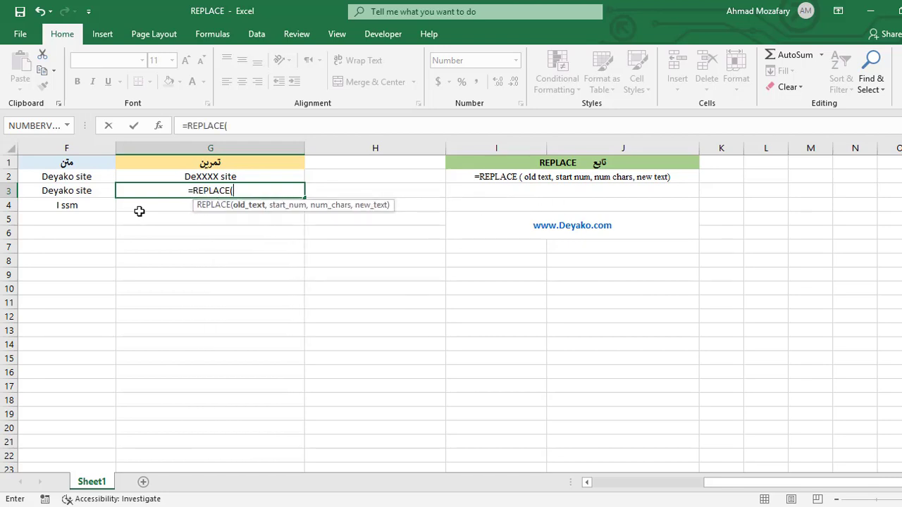
text(F3)
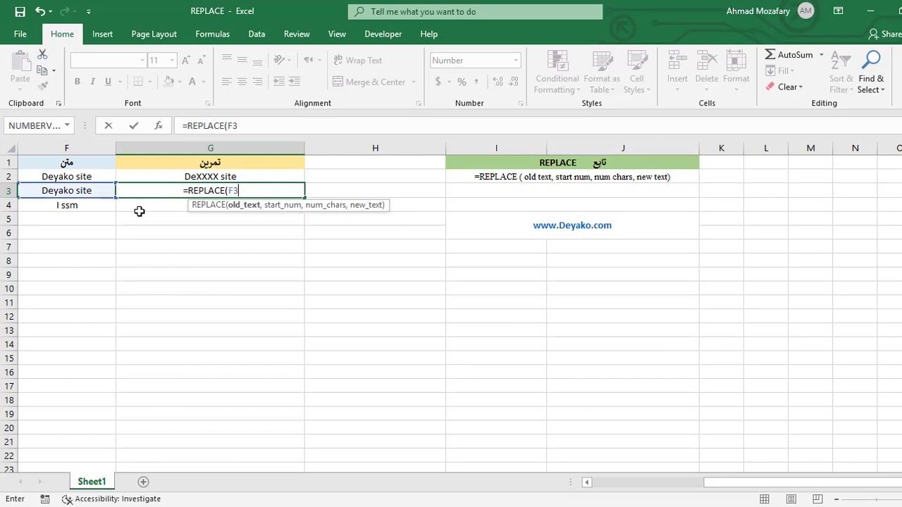
text(,)
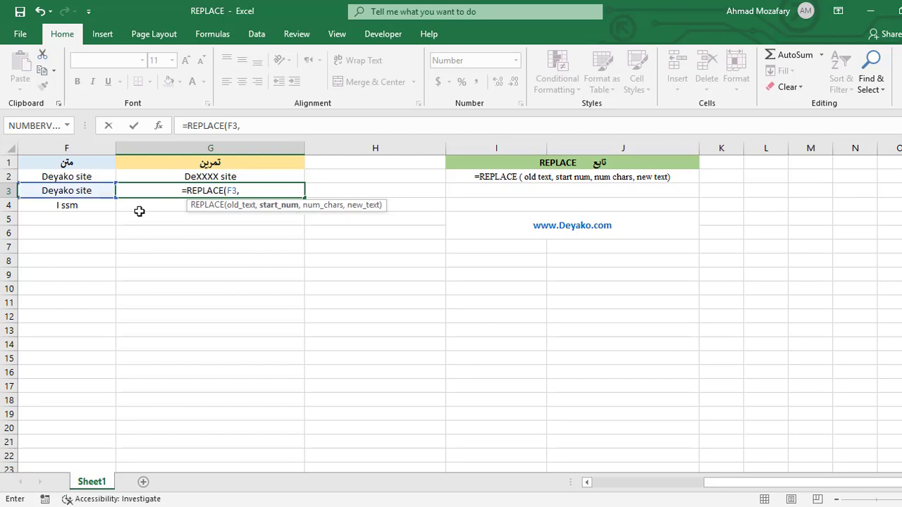
text(8)
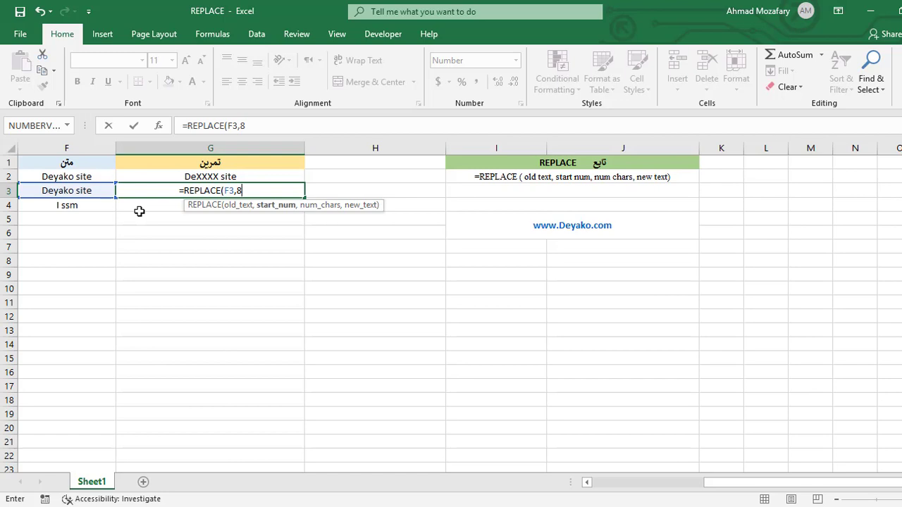
text(,)
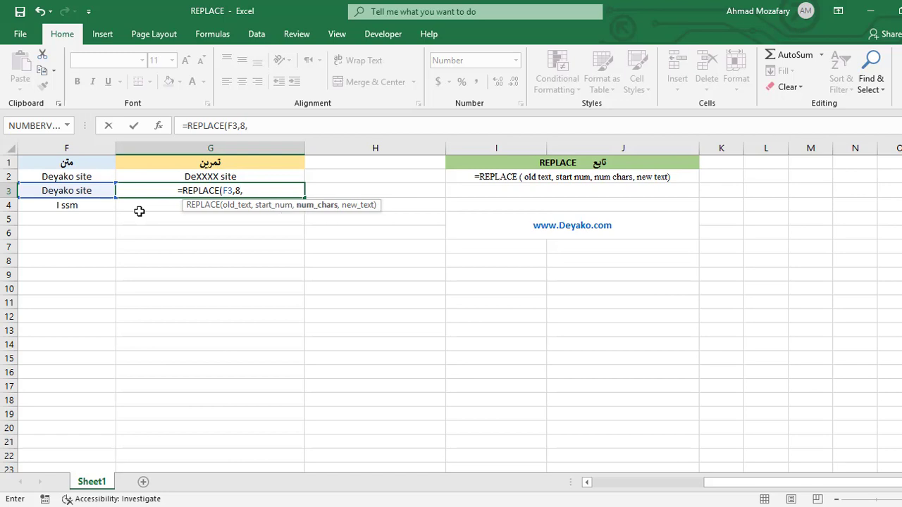
text(1)
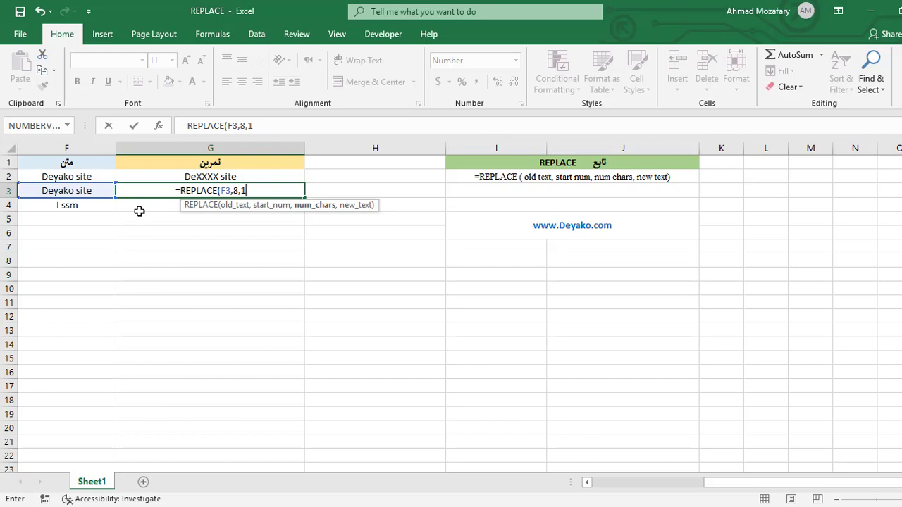
text(,)
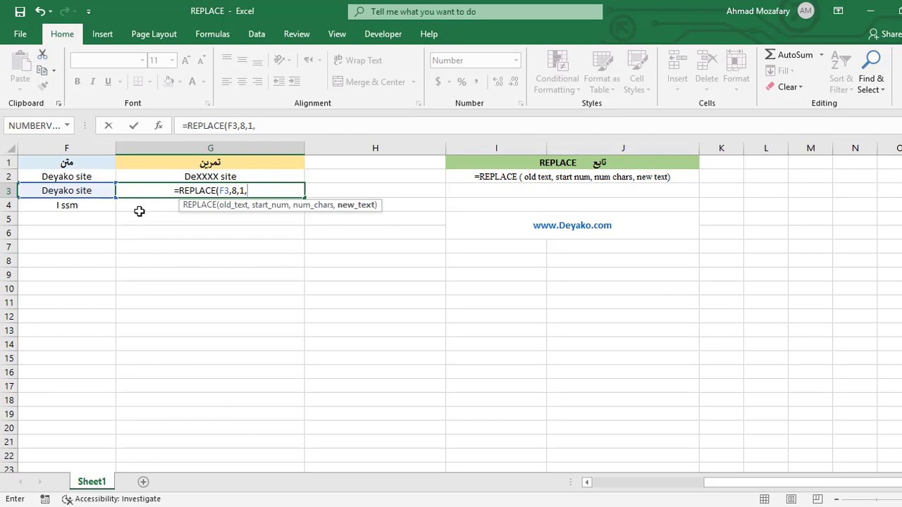
text("I)
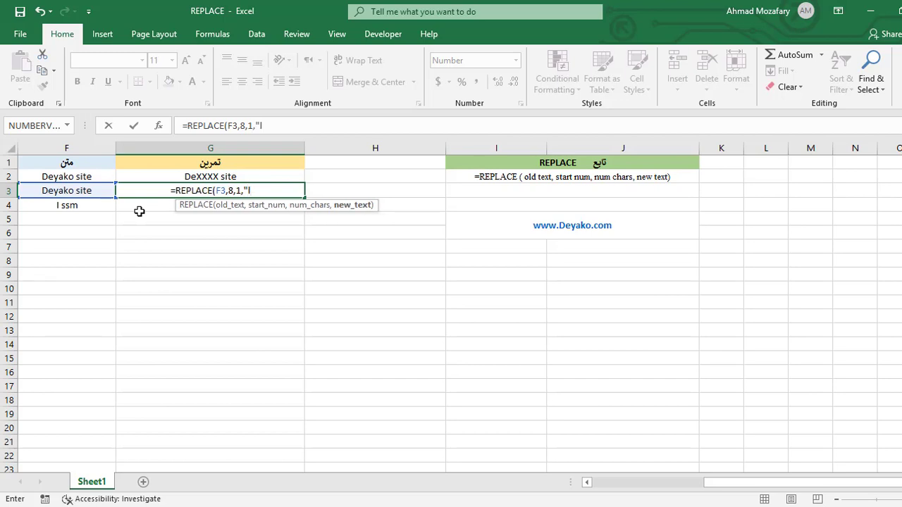
key(BackSpace)
text(L)
text("))
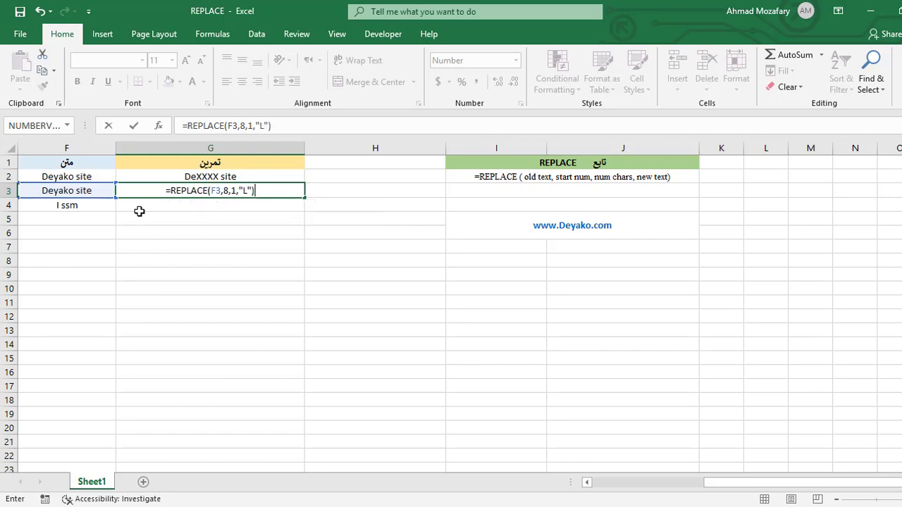
key(Return)
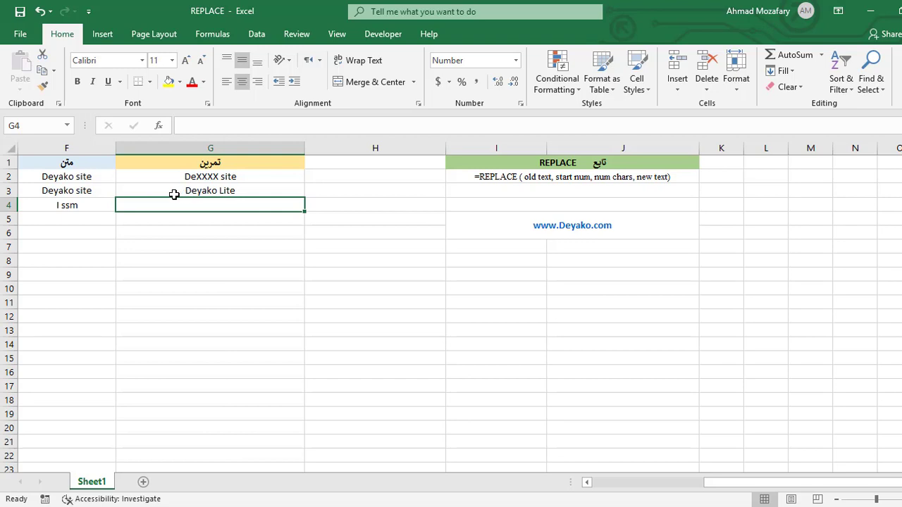
click(258, 192)
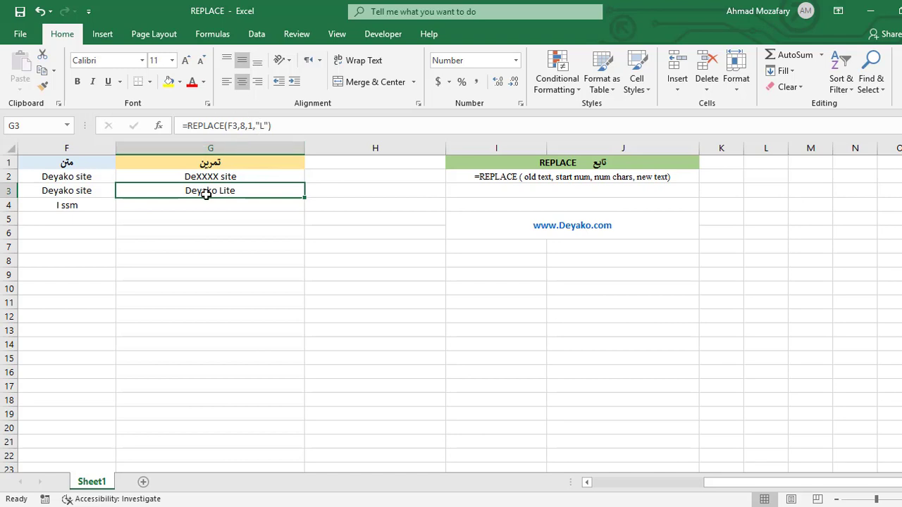
Enter the formula =REPLACE(F4,3,2,"a") in cell G4 to replace two characters of F4 from the third with a
click(191, 207)
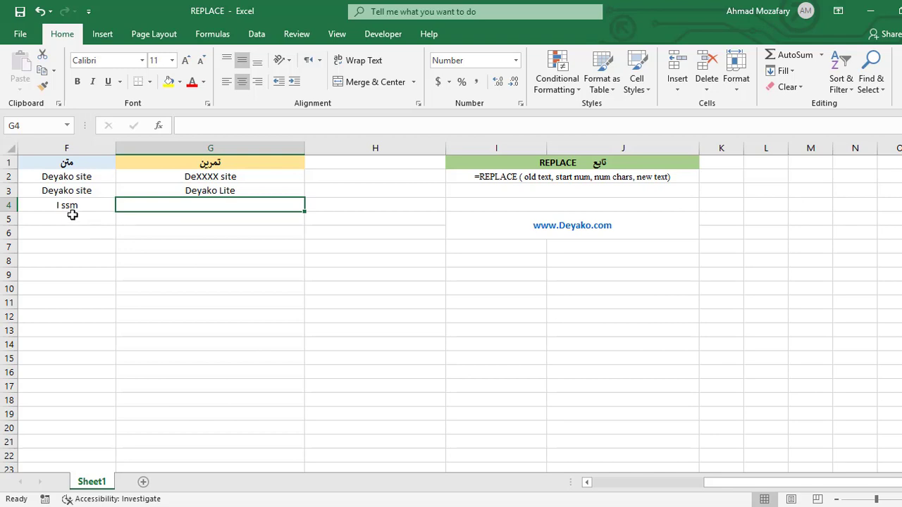
text(=REPL)
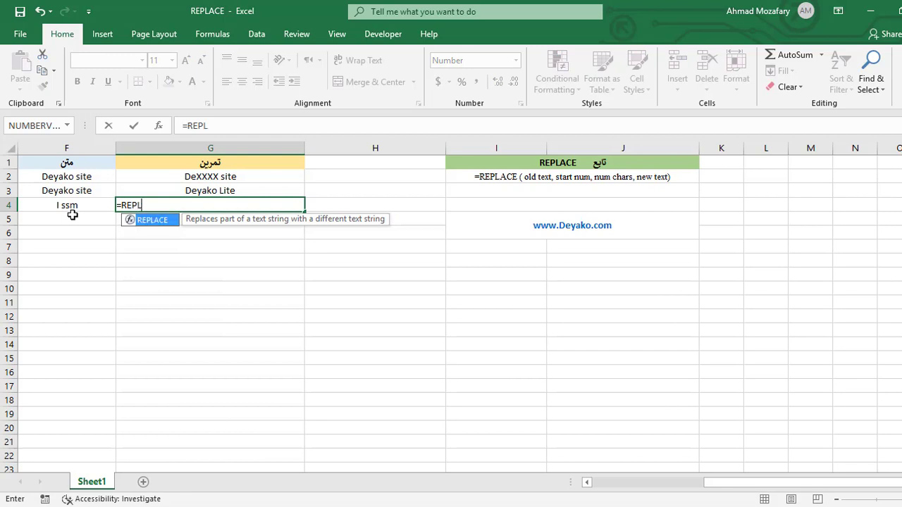
key(Tab)
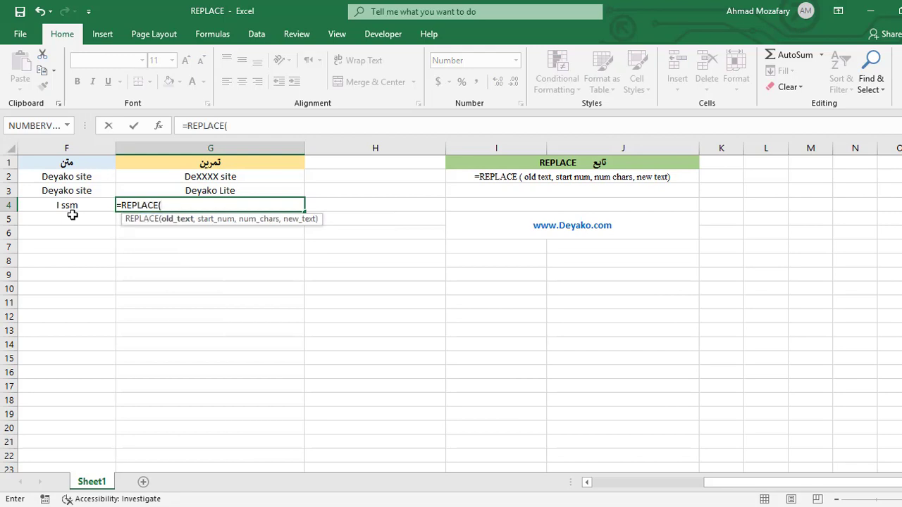
click(73, 211)
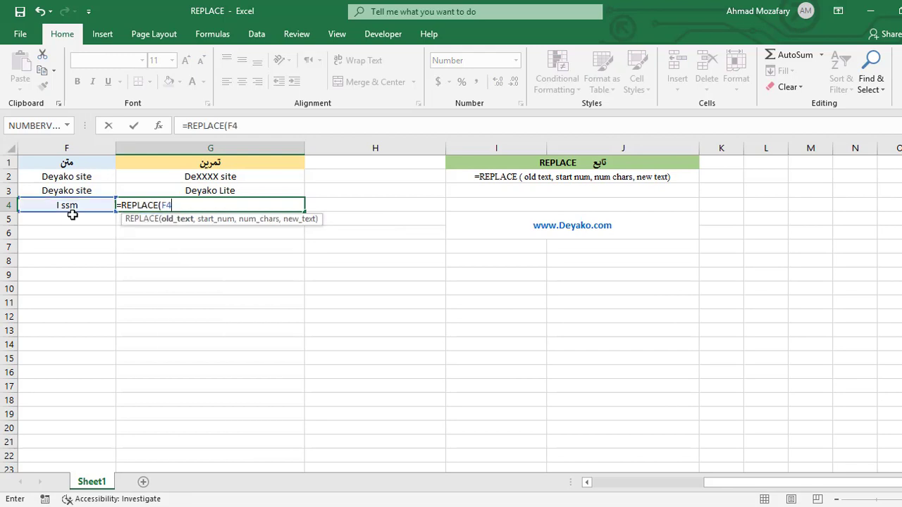
text(,)
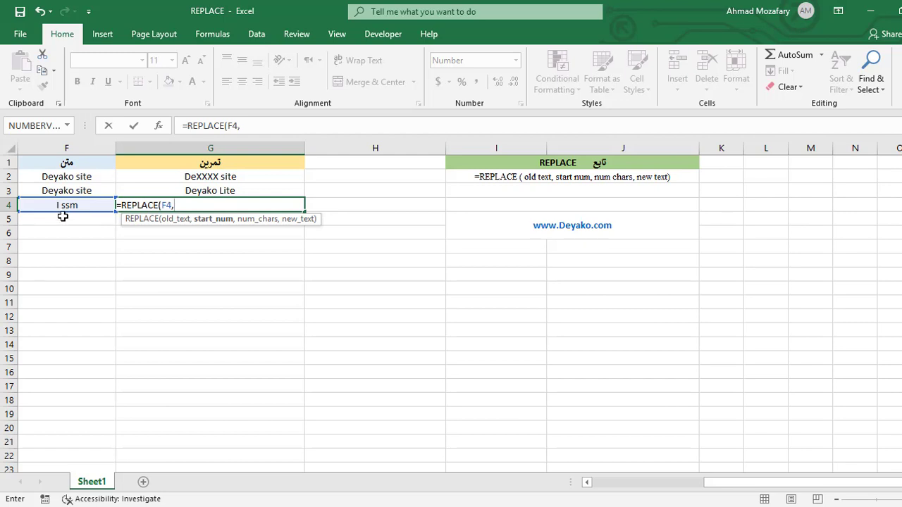
text(3,)
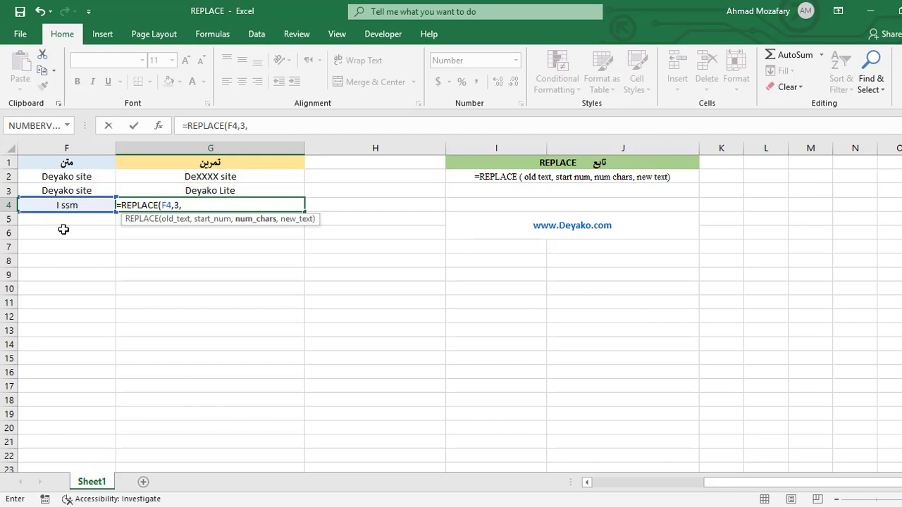
text(2)
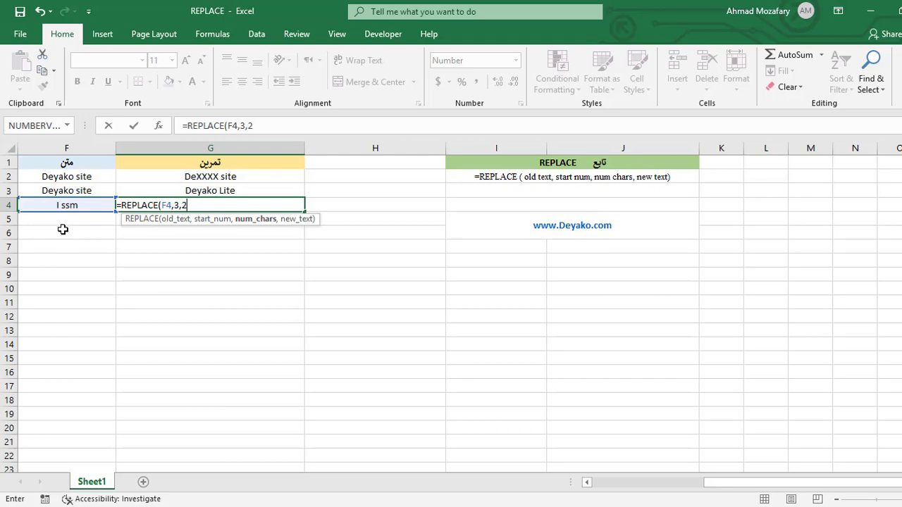
text(,)
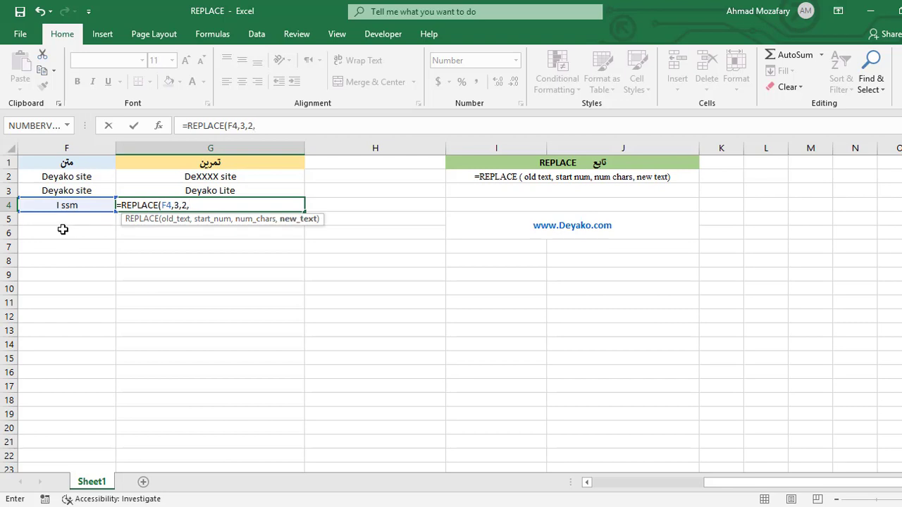
text("a"))
key(Return)
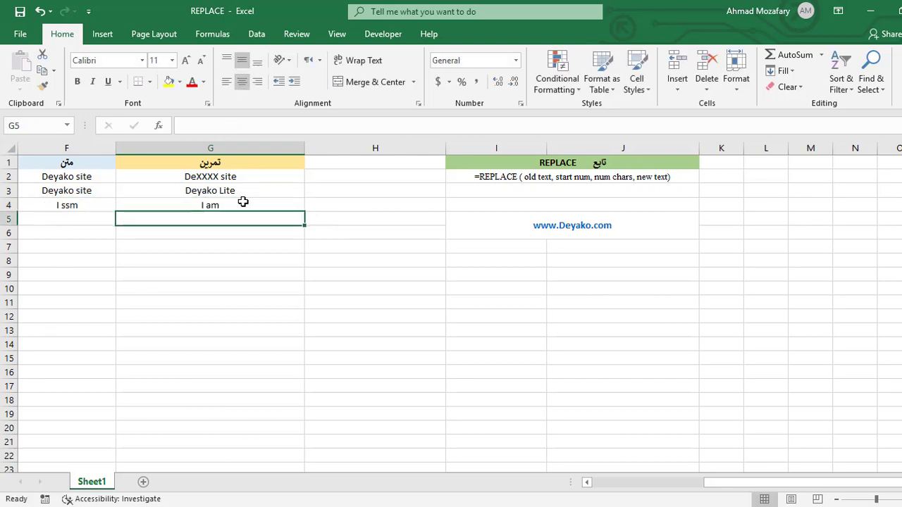
Try a negative number of characters, -2, in G4's REPLACE formula
click(242, 202)
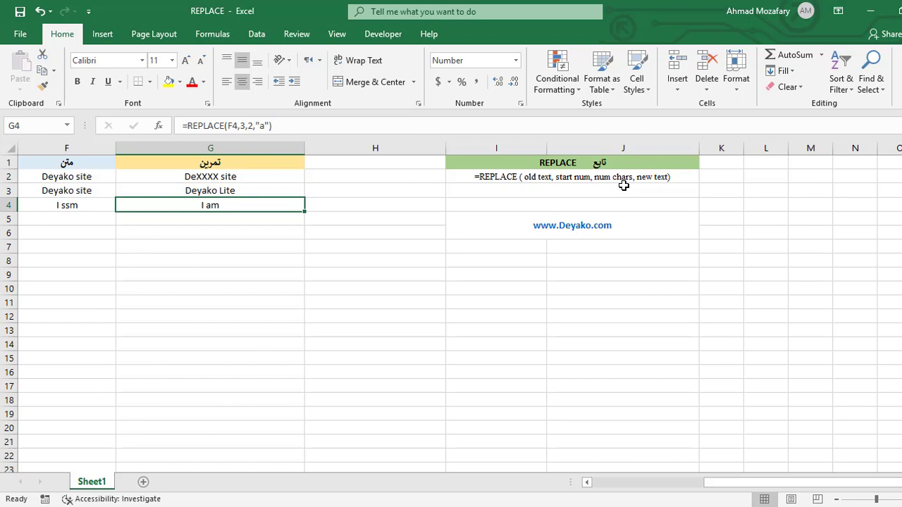
click(248, 126)
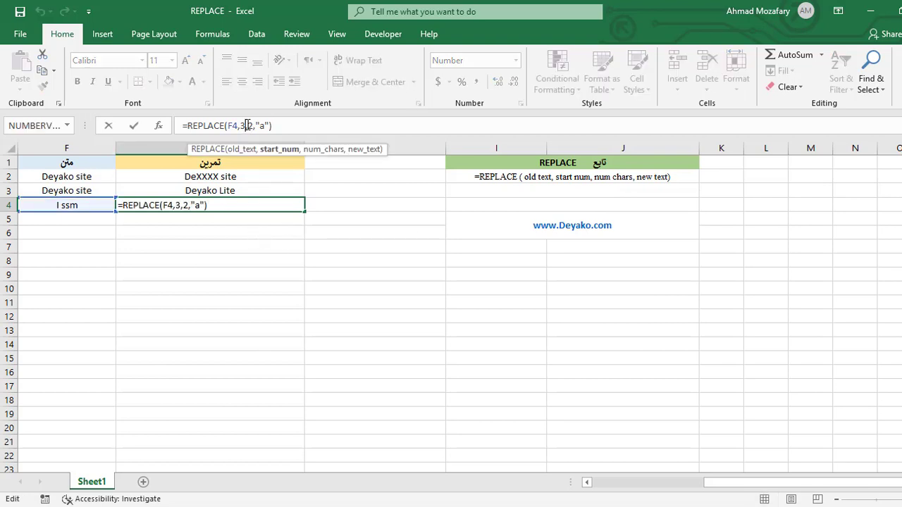
click(249, 126)
text(-)
key(Return)
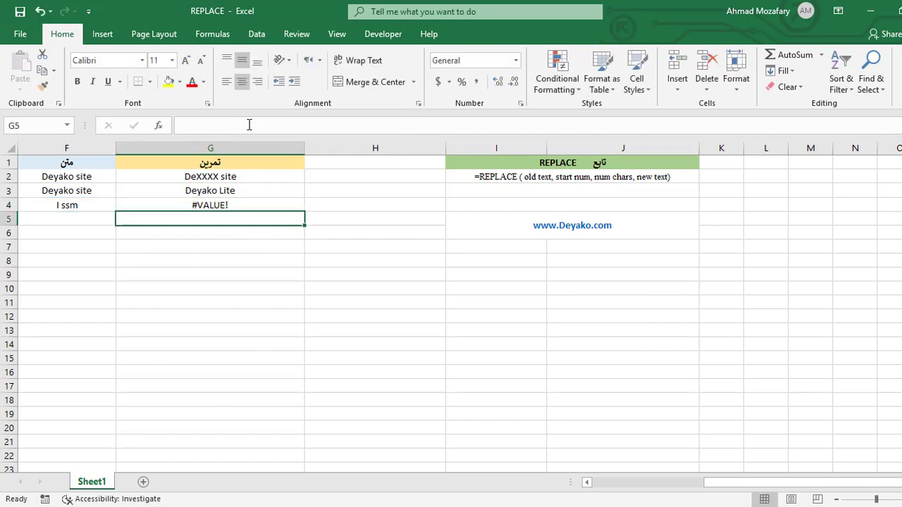
Change G4's formula to =REPLACE(F4,-3,2,"a"), with a negative start number and a positive number of characters
click(252, 205)
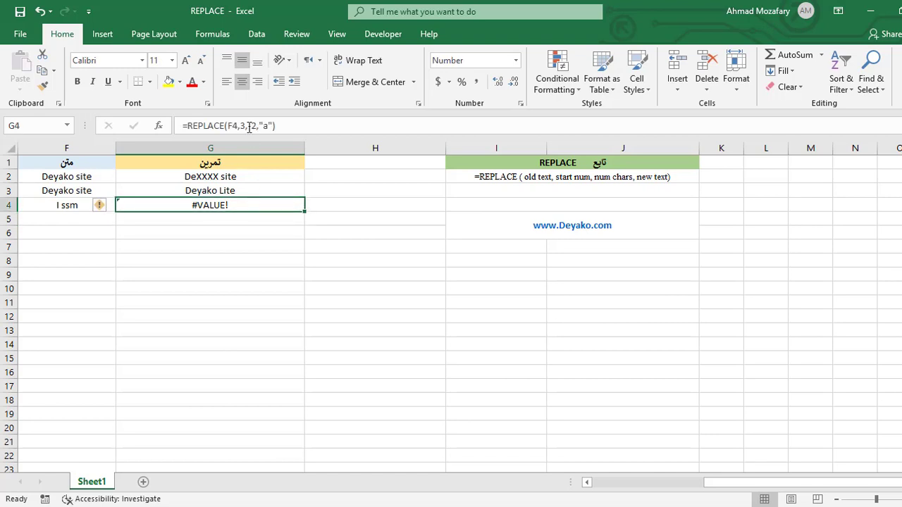
click(248, 126)
key(BackSpace)
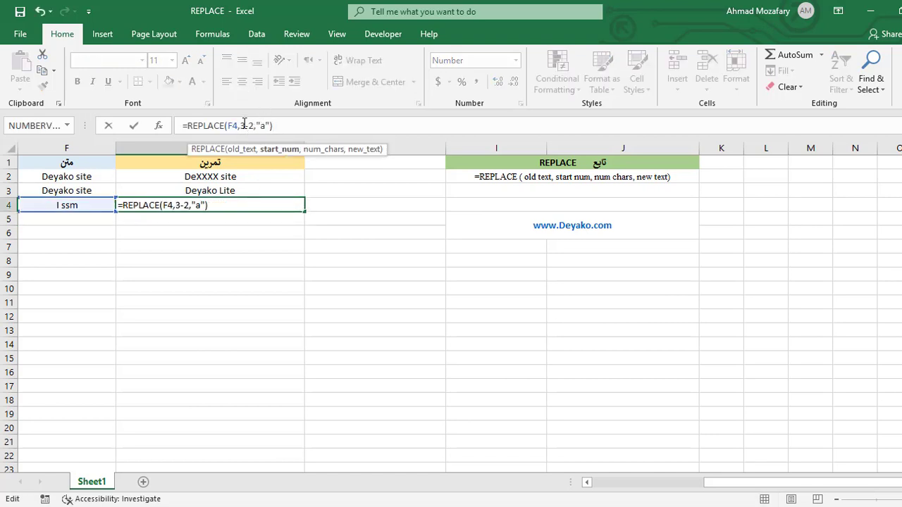
text(-)
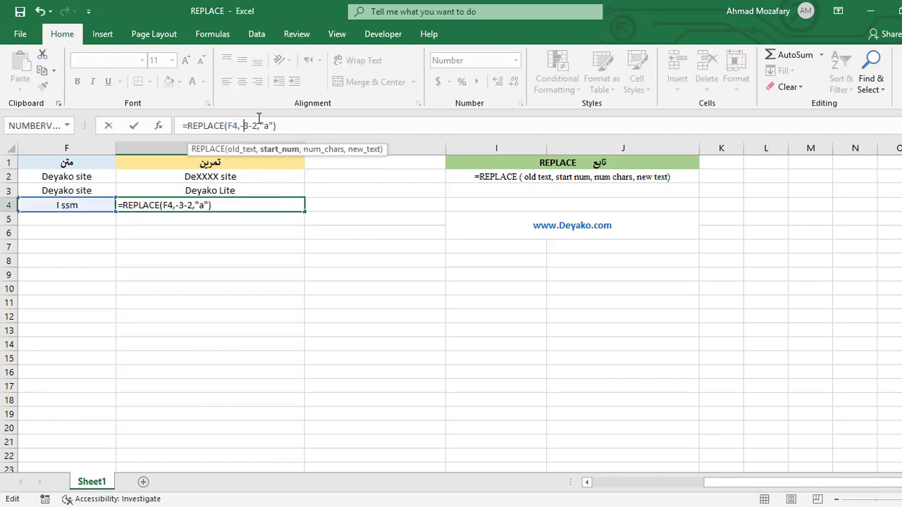
key(Right)
key(Right)
key(BackSpace)
text(,)
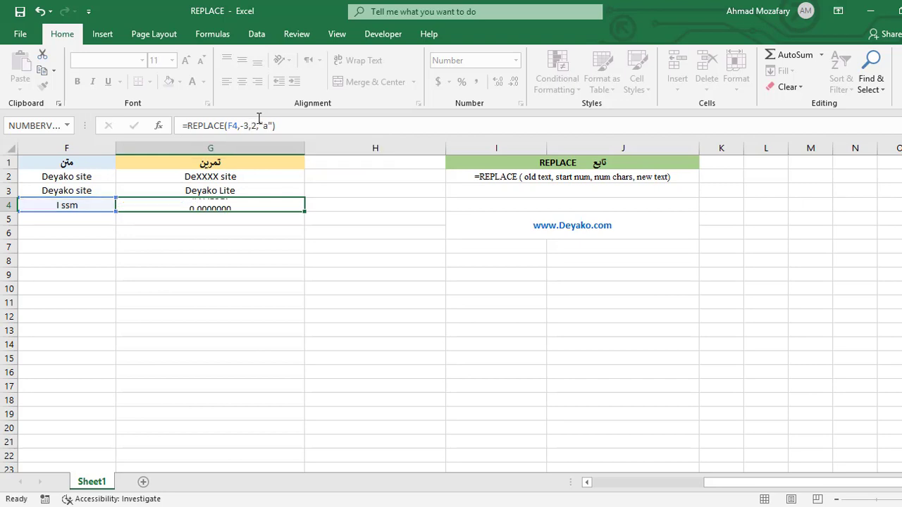
key(Return)
click(250, 202)
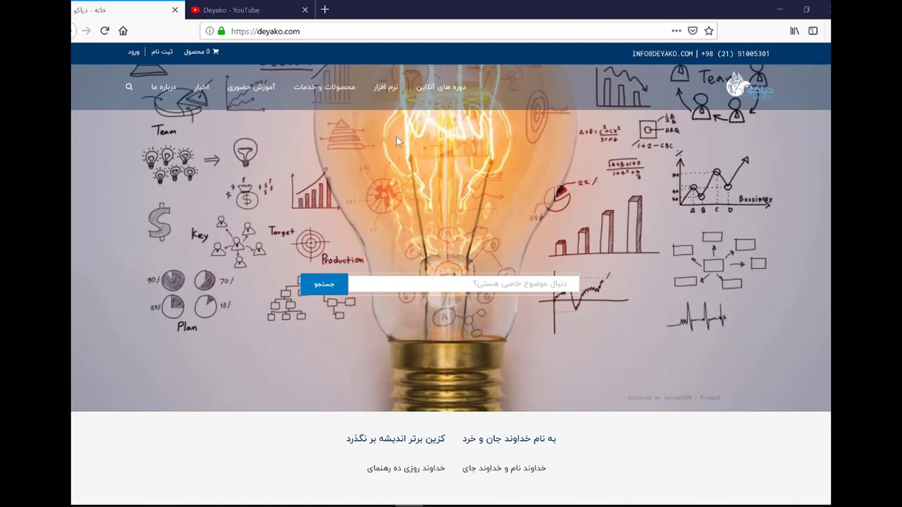
View the Deyako YouTube channel page in the browser and the Deyako channel info in Telegram
click(255, 9)
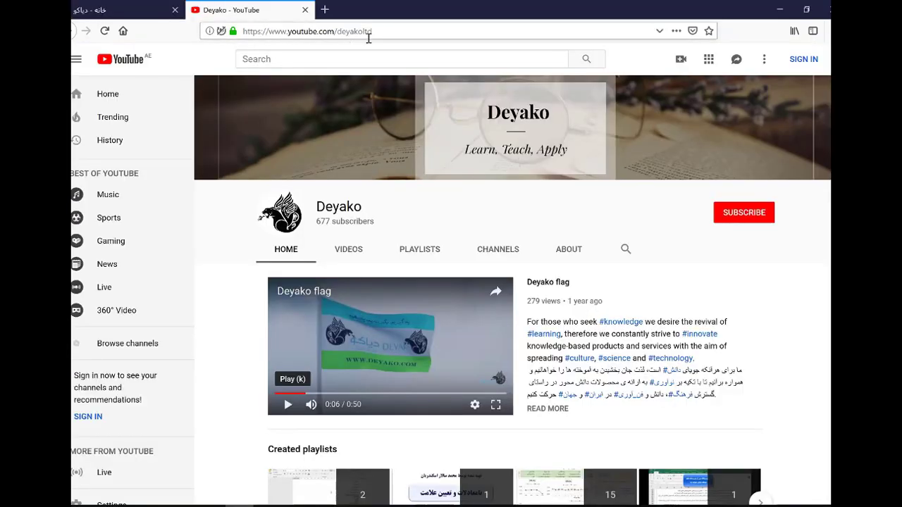
key(alt+Tab)
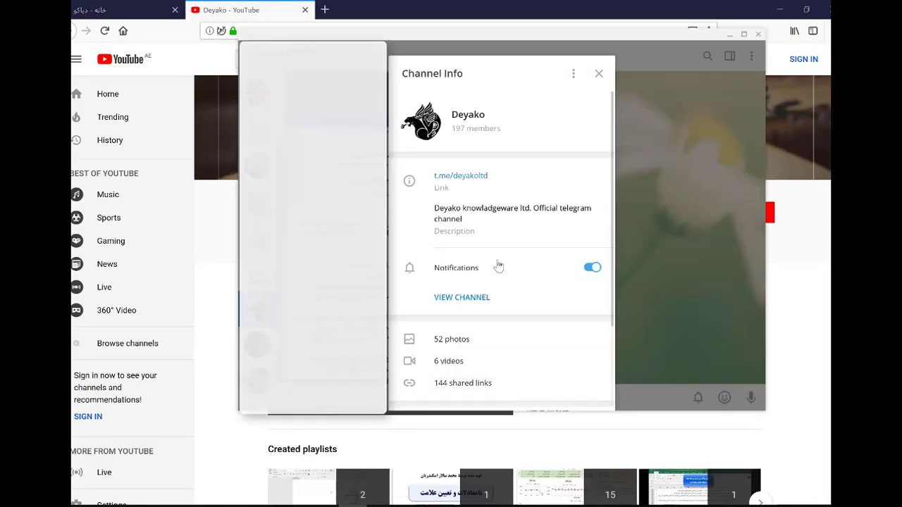